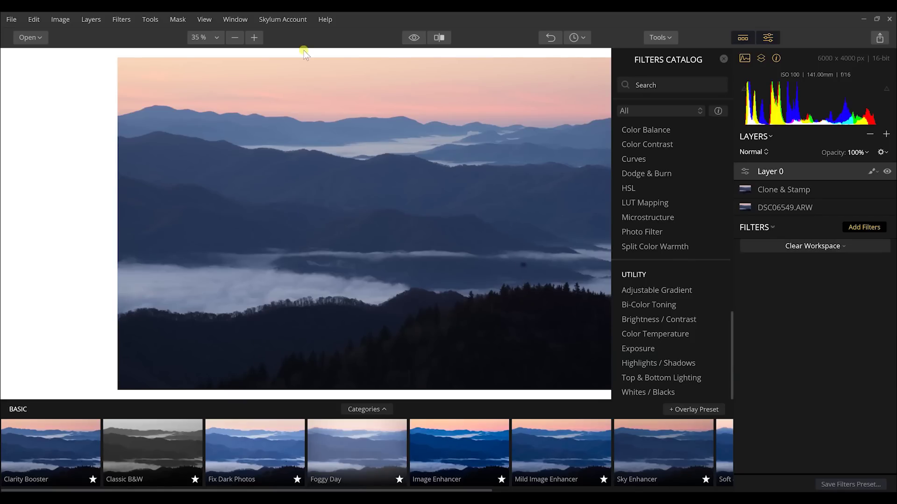
- Close the Filters Catalog over the mountain photo
click(664, 38)
click(663, 38)
click(724, 57)
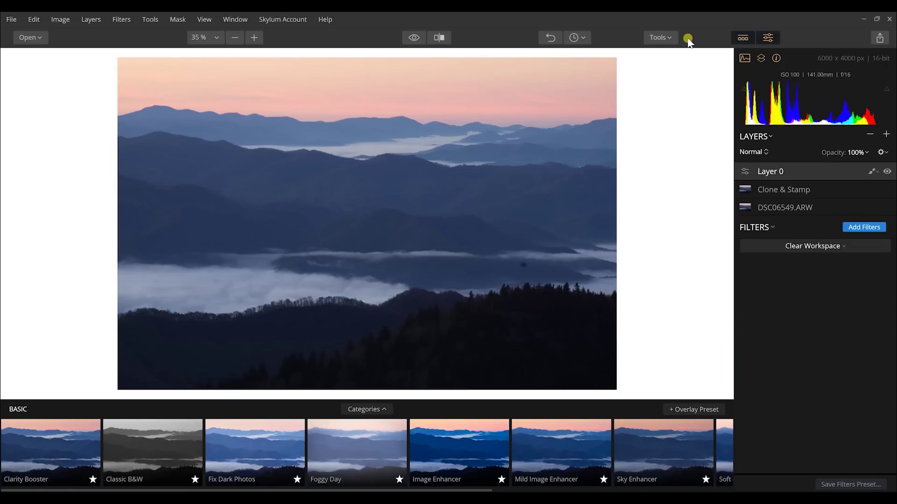
- Switch to Clone & Stamp from the Tools list and set the clone source in the fog
click(664, 37)
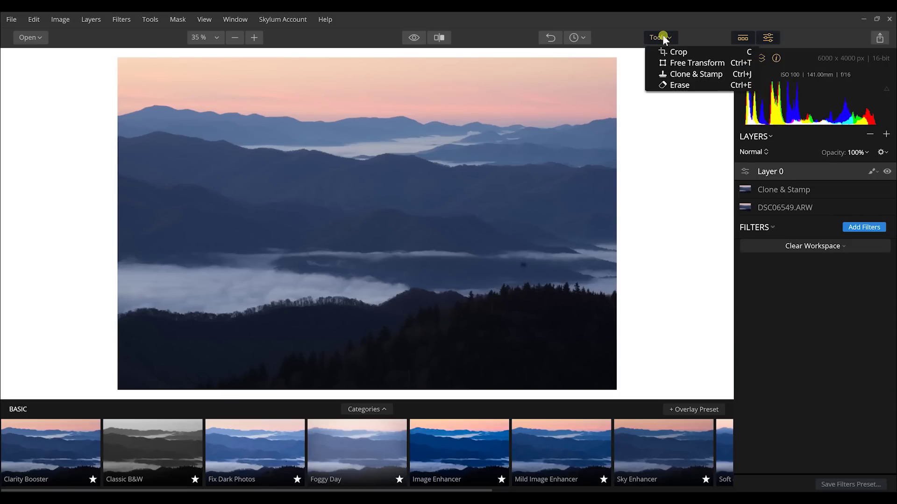
click(687, 76)
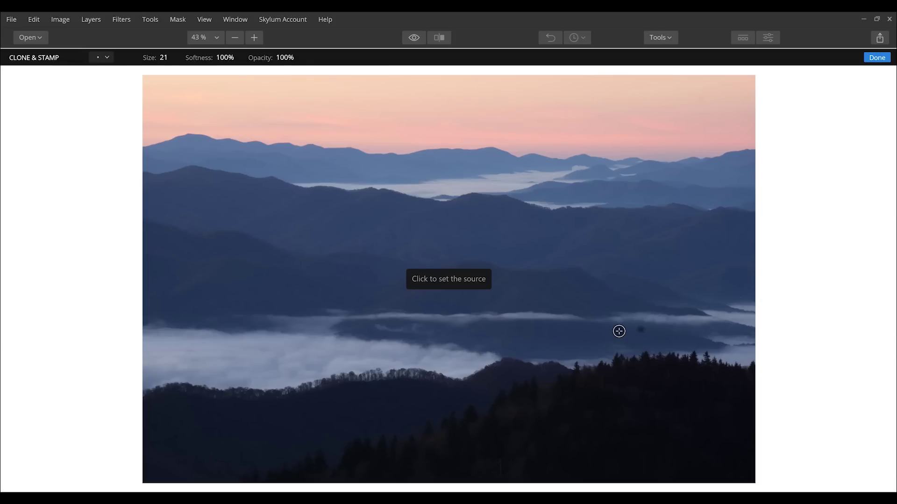
click(619, 331)
- Clone fog over the dark spot, then set the brush Size to 34 and adjust Softness
click(640, 331)
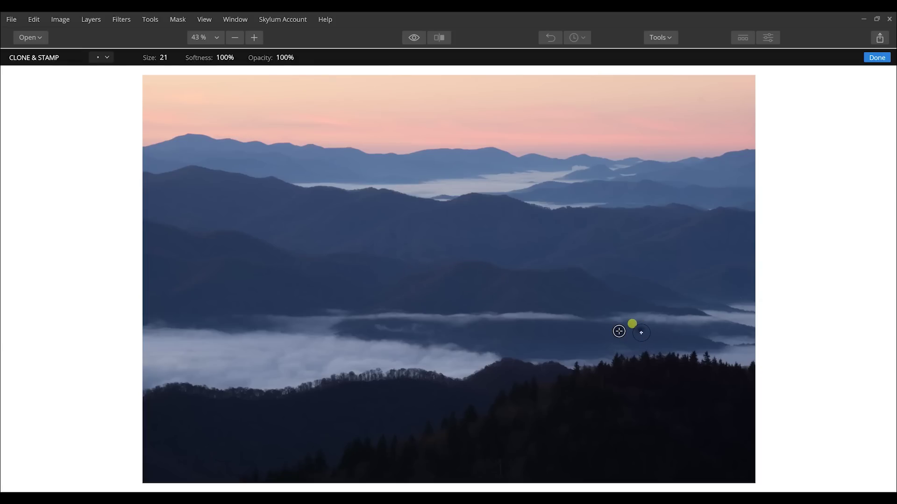
click(161, 58)
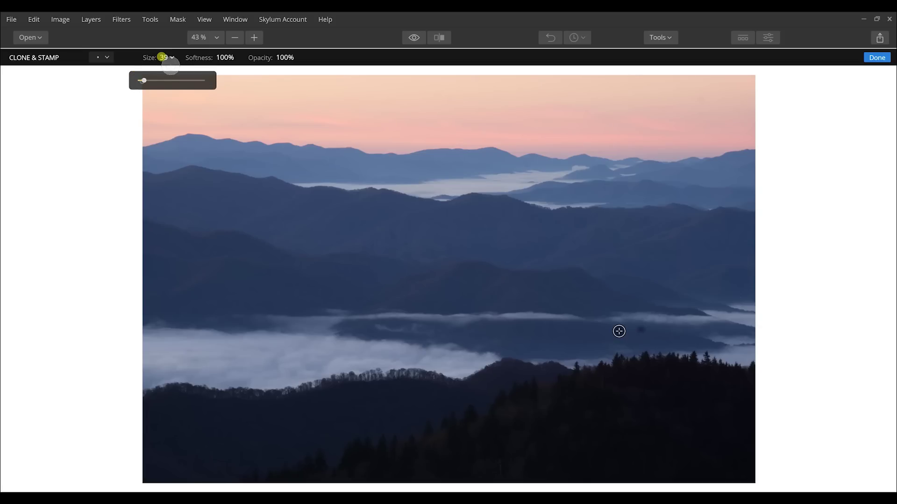
drag(167, 80, 144, 80)
click(219, 58)
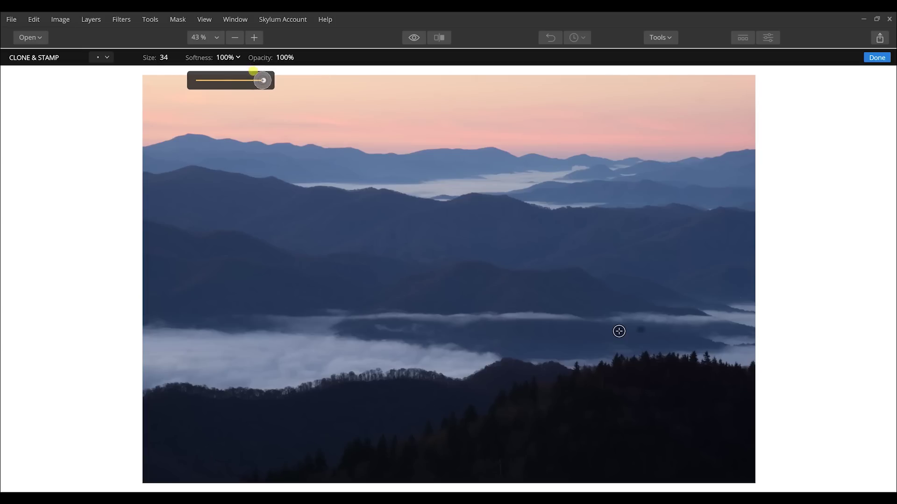
mouse_move(259, 72)
mouse_down()
mouse_move(206, 72)
mouse_move(271, 80)
mouse_up()
- Keep brush Opacity at 100% and commit the clone retouch with Done
click(283, 57)
drag(294, 83, 332, 84)
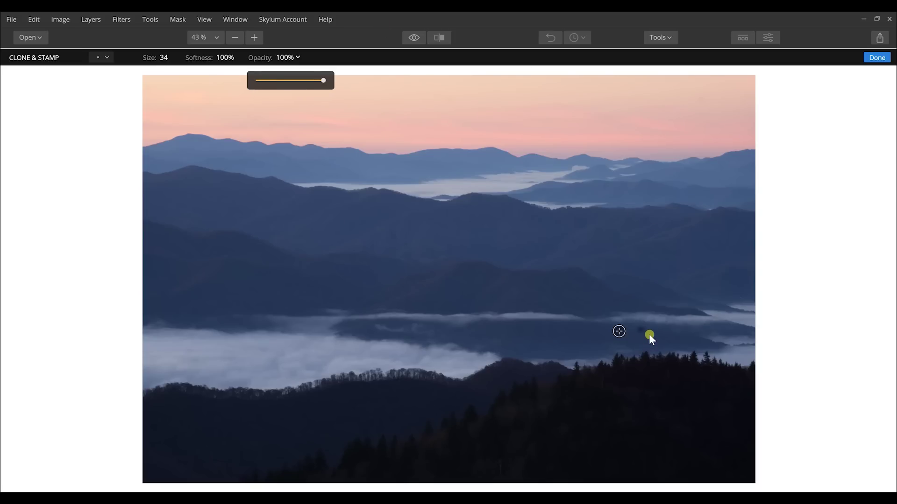
click(291, 57)
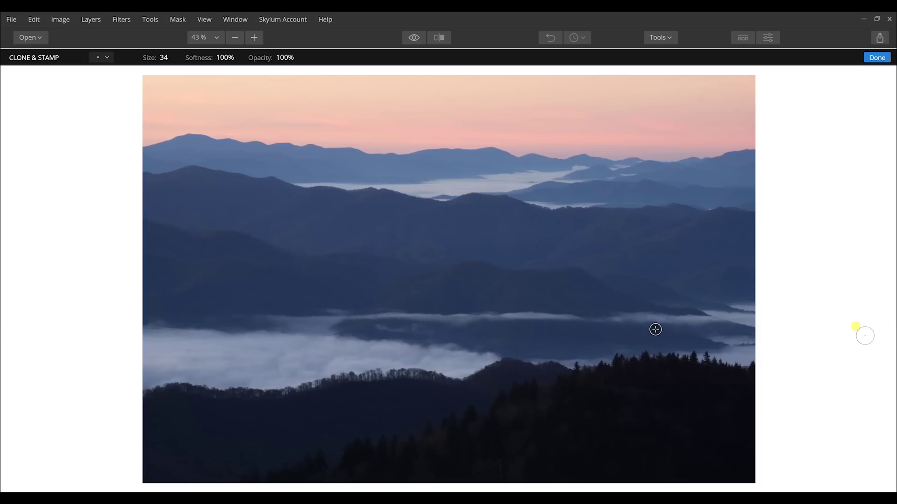
click(878, 58)
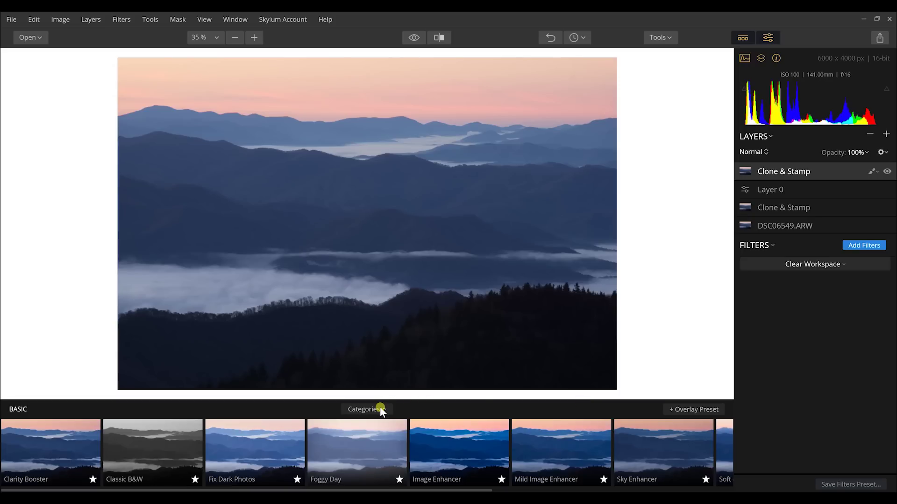
- Let the new Clone & Stamp layer finish processing, then show the Presets Categories window
click(644, 386)
click(377, 411)
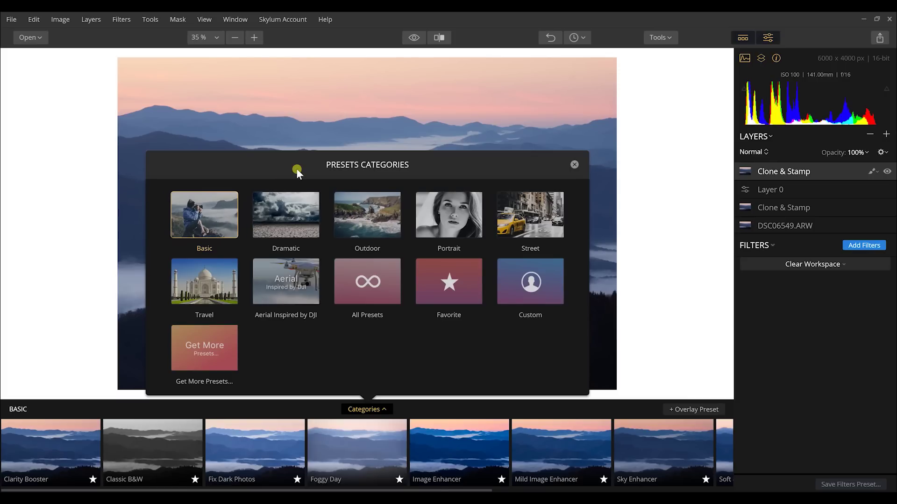
- Close the categories and apply the Mild Image Enhancer preset at Amount 40
click(433, 11)
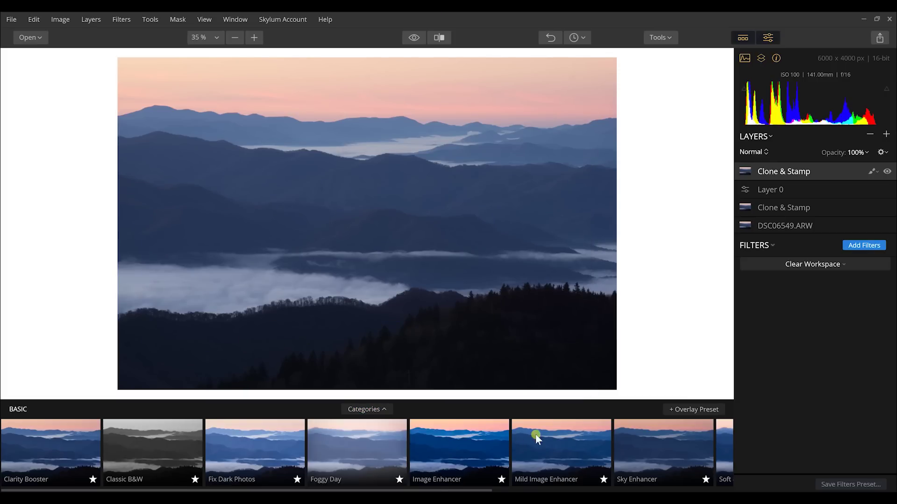
click(560, 447)
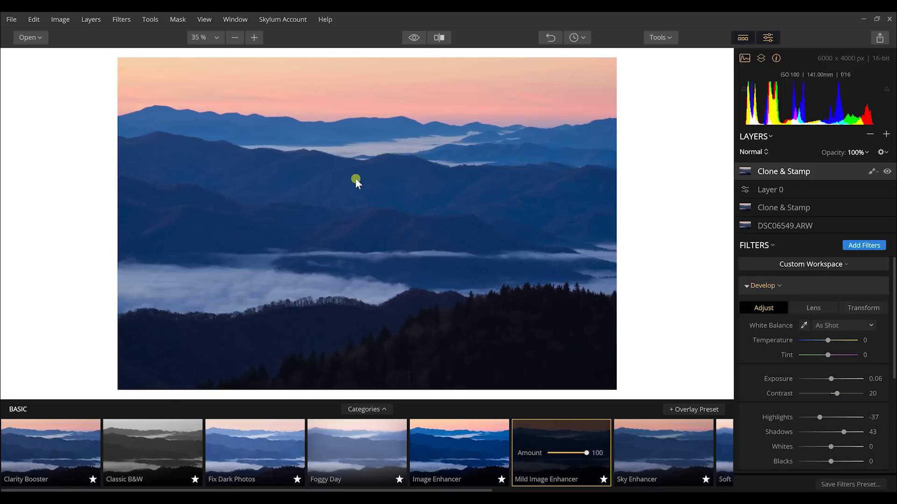
drag(587, 455, 565, 456)
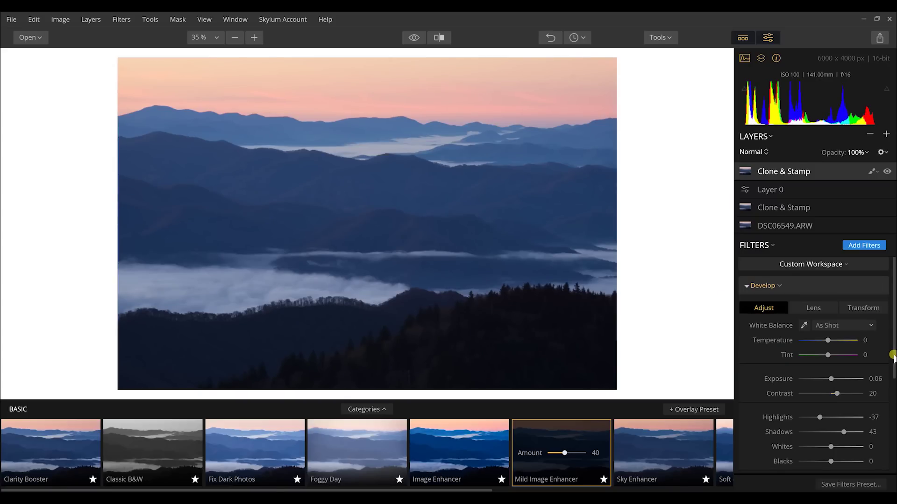
drag(891, 356, 874, 334)
click(886, 135)
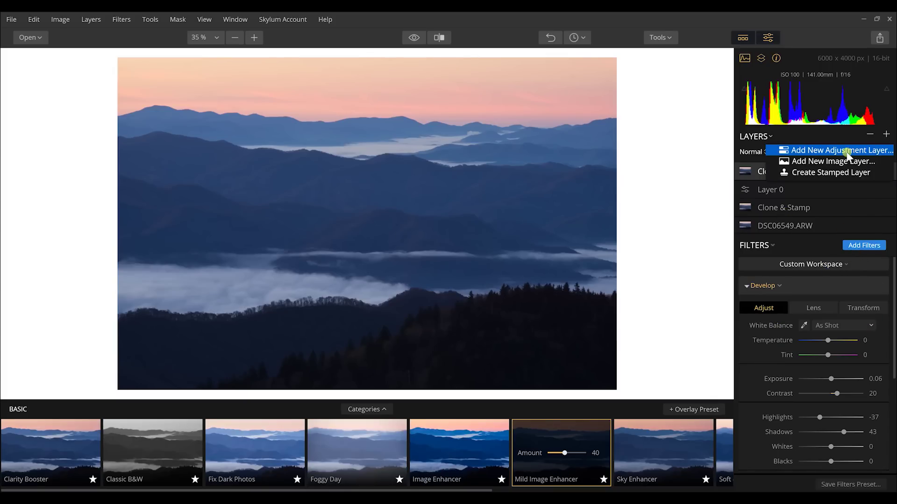
- Add a new adjustment layer on top and load the Landscape filter workspace
click(847, 152)
click(820, 283)
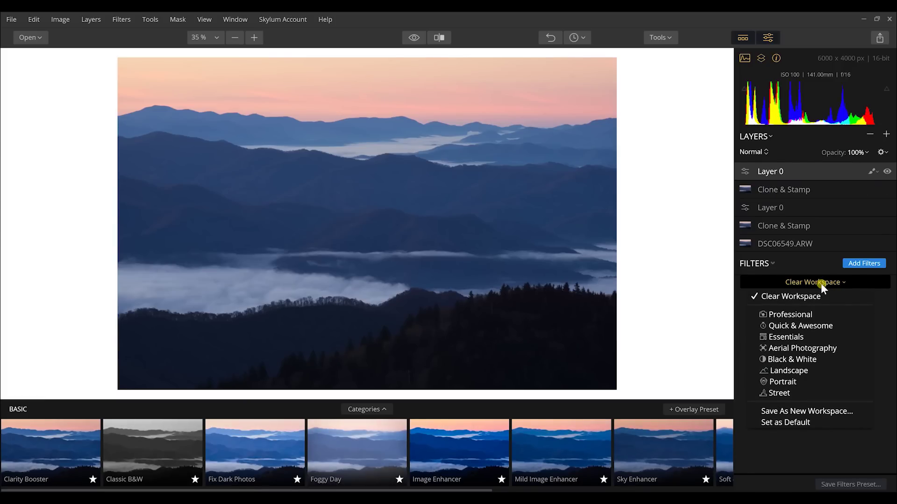
click(789, 373)
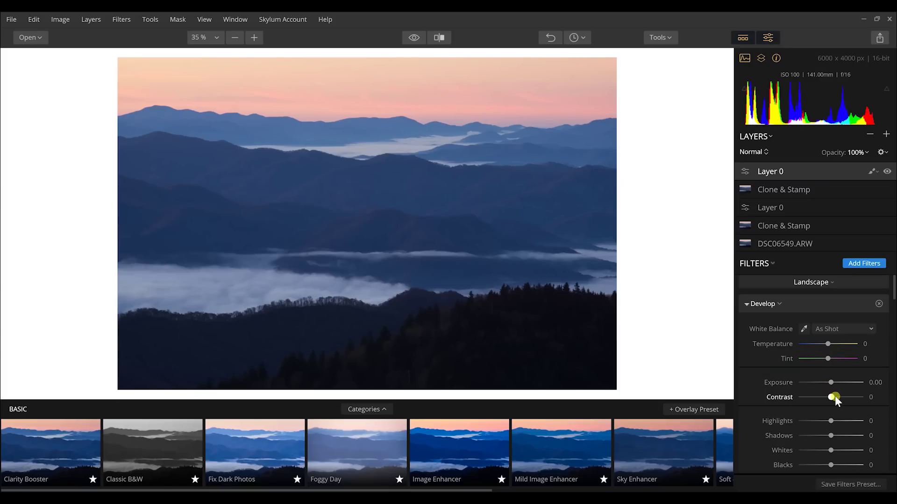
- Set Exposure 0.16, Contrast 9, Shadows 25, Clarity 9 and Vibrance 5 on the new layer
drag(834, 396, 836, 398)
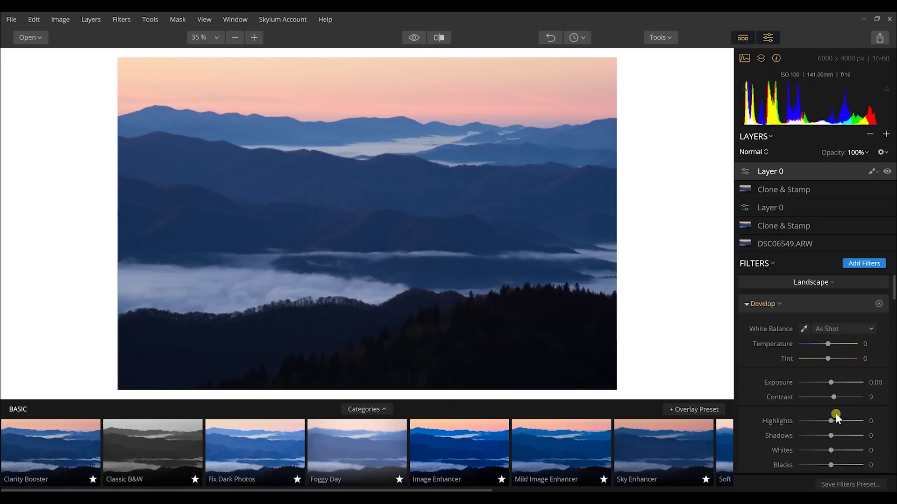
drag(831, 436, 838, 436)
drag(831, 383, 835, 388)
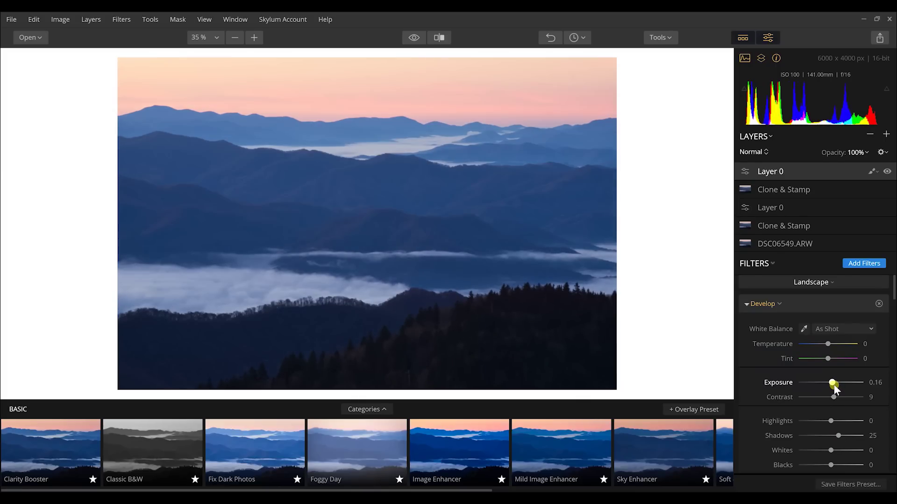
drag(893, 291, 893, 314)
drag(801, 322, 809, 325)
drag(803, 369, 804, 372)
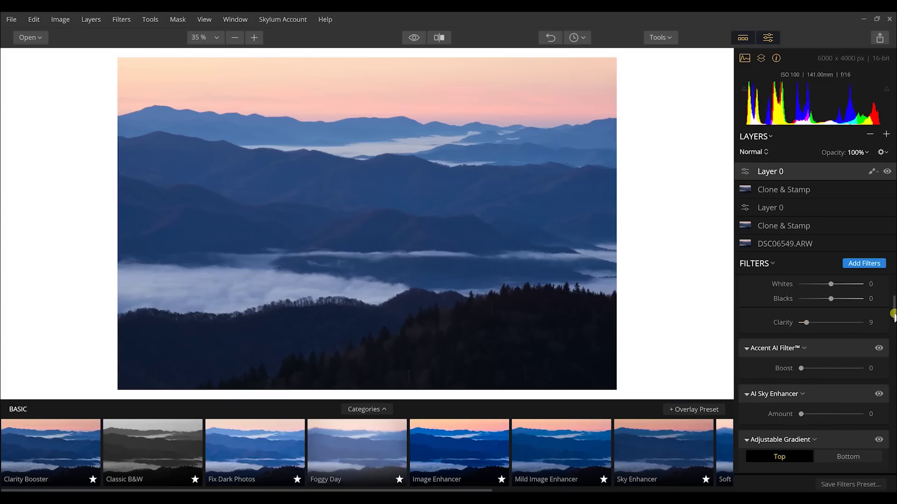
drag(893, 316, 893, 353)
drag(832, 319, 837, 322)
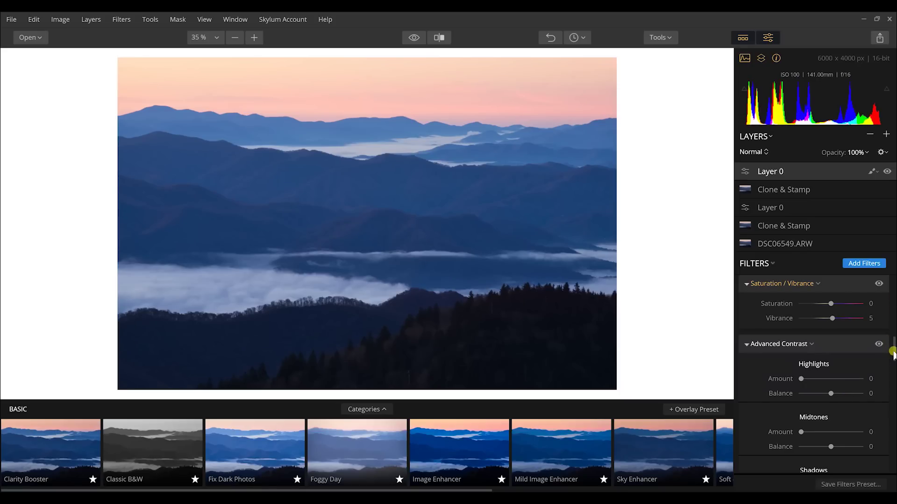
scroll(892, 350, up, 3)
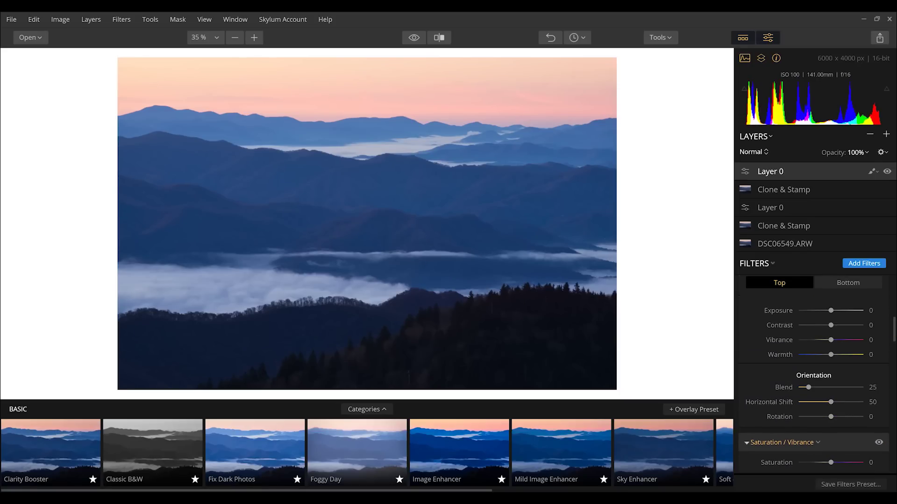
scroll(761, 326, up, 5)
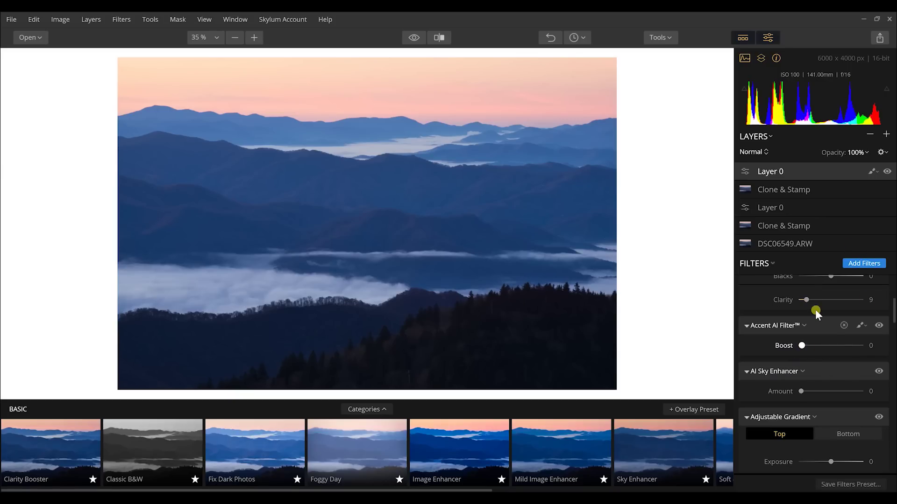
click(865, 264)
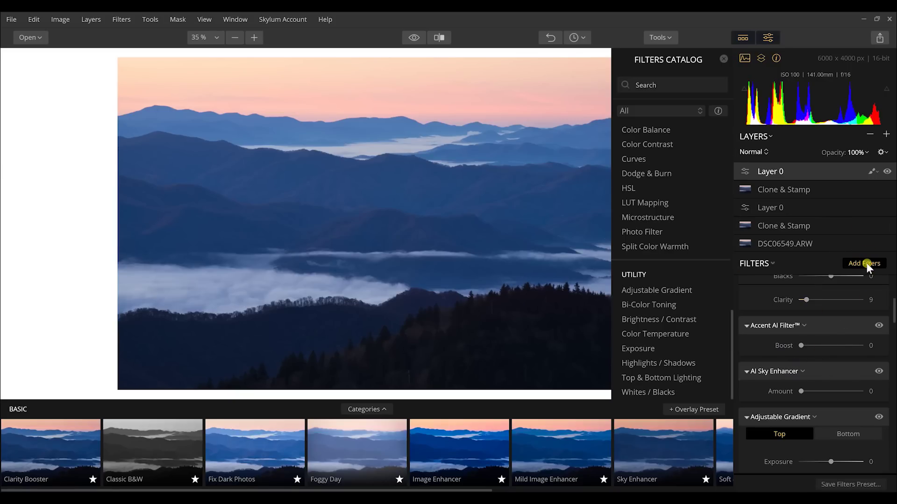
scroll(672, 175, up, 5)
scroll(672, 176, up, 8)
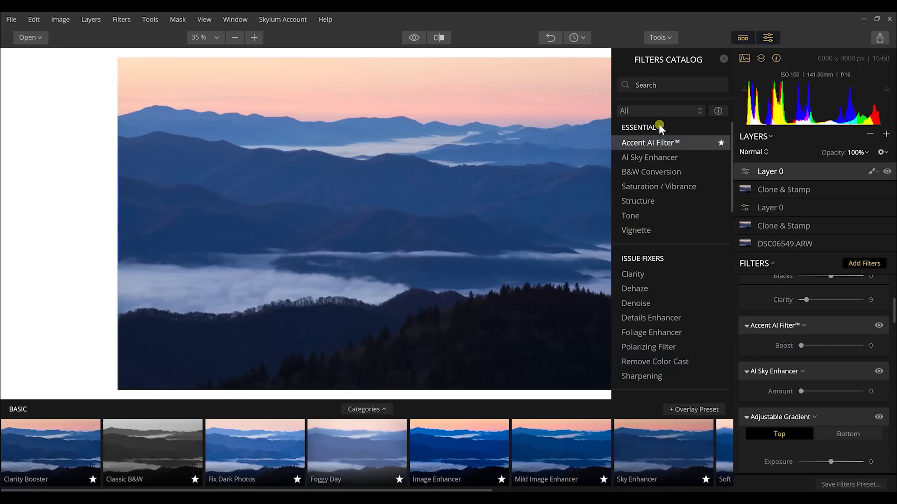
click(724, 59)
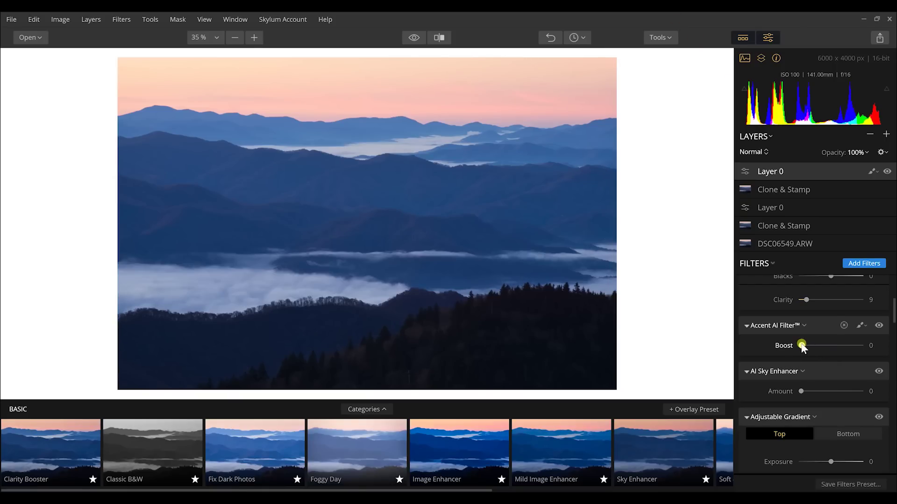
- Compare Accent AI Boost values between 20 and 76, then settle it at 18
drag(801, 346, 828, 346)
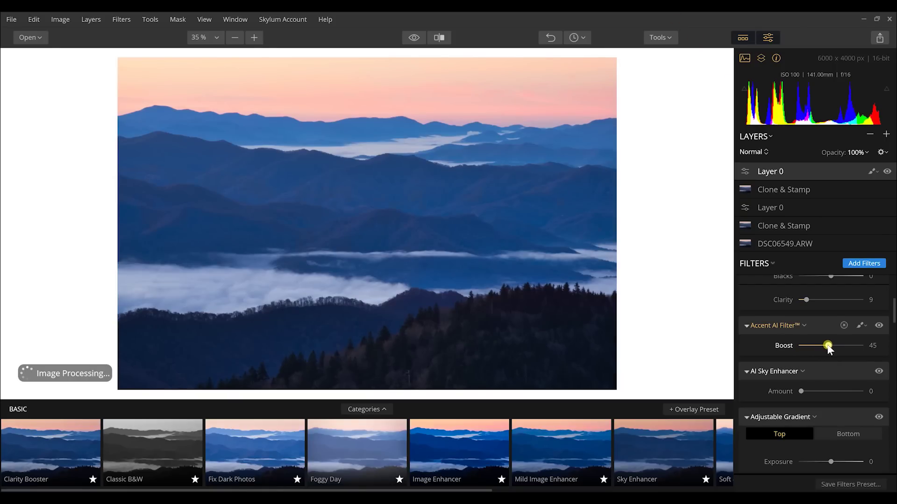
drag(828, 346, 813, 346)
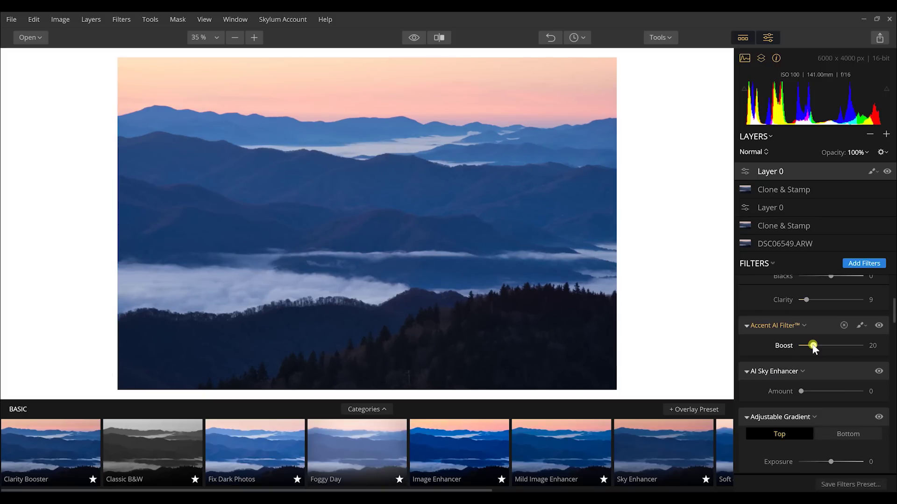
drag(813, 346, 846, 348)
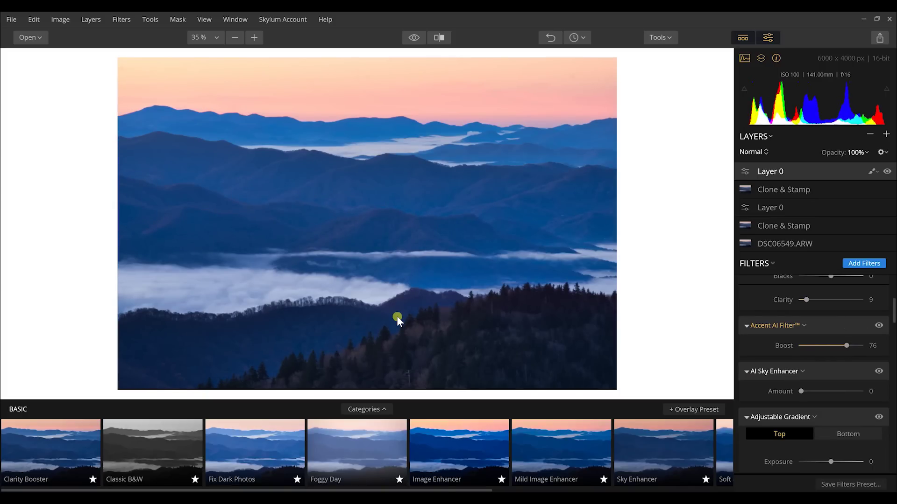
drag(842, 345, 813, 346)
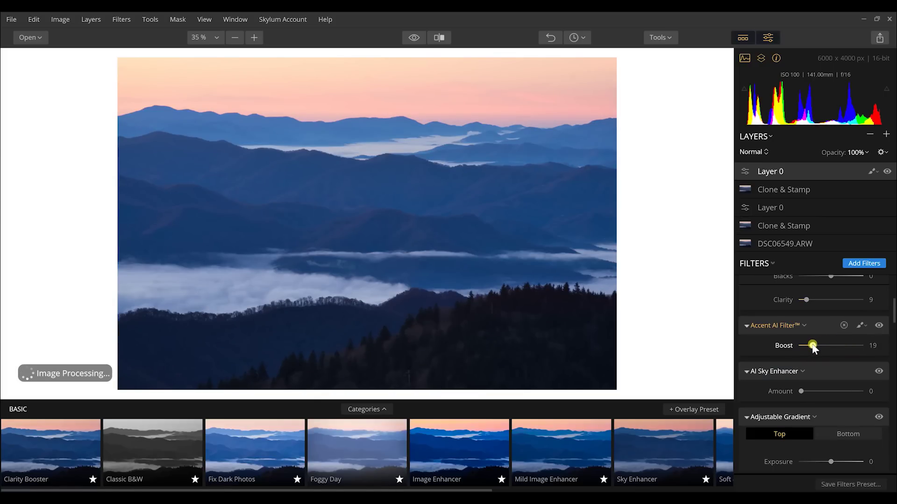
drag(814, 346, 812, 347)
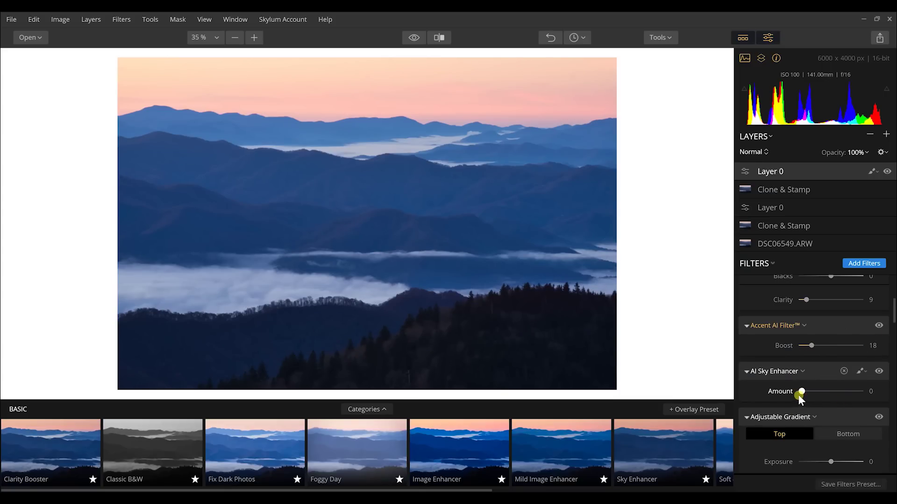
- Compare AI Sky Enhancer at 67 and 0, then set the Amount to 14
mouse_move(801, 392)
mouse_down()
mouse_move(861, 390)
mouse_move(794, 392)
mouse_move(809, 395)
mouse_up()
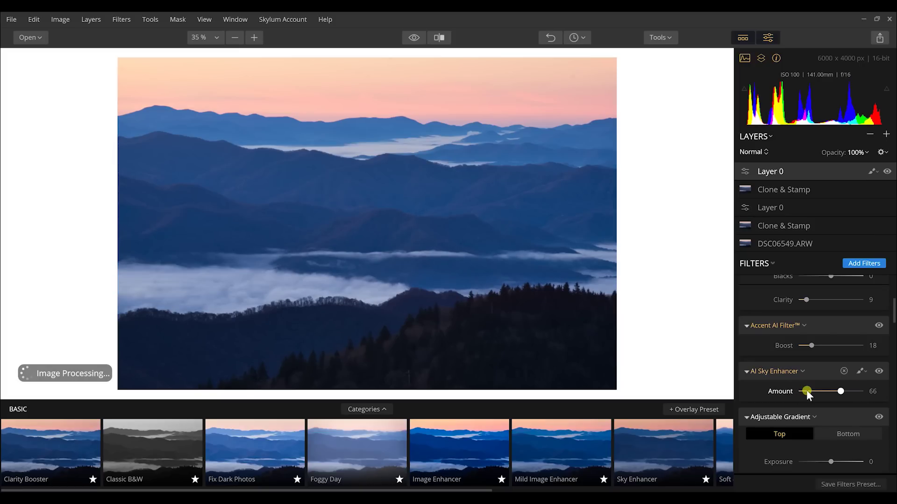
click(842, 390)
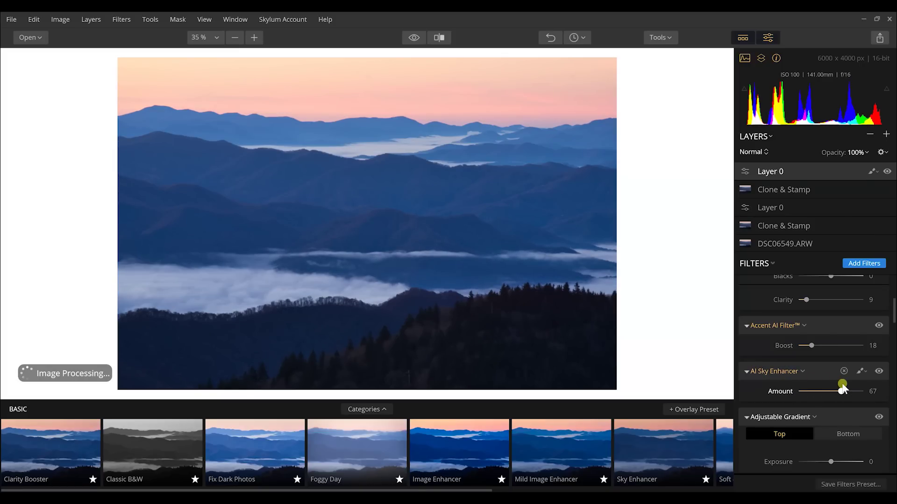
drag(842, 390, 799, 391)
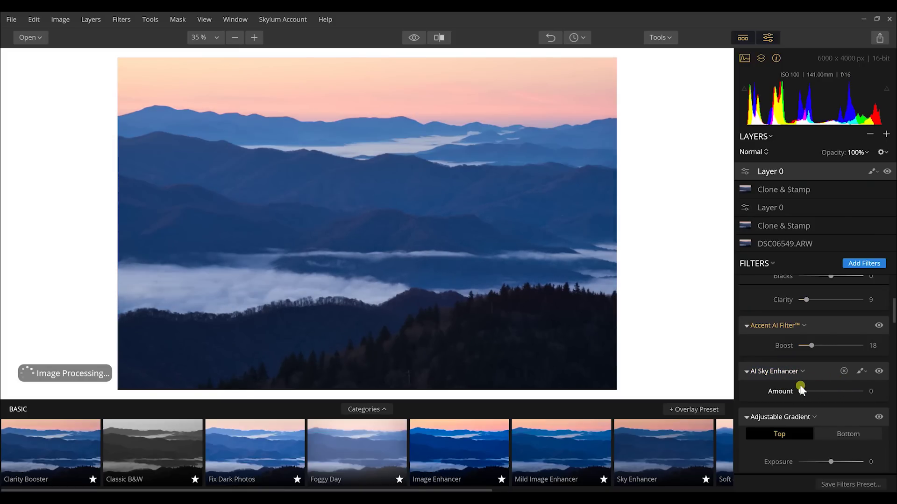
mouse_move(800, 390)
mouse_down()
mouse_move(818, 392)
mouse_move(809, 391)
mouse_up()
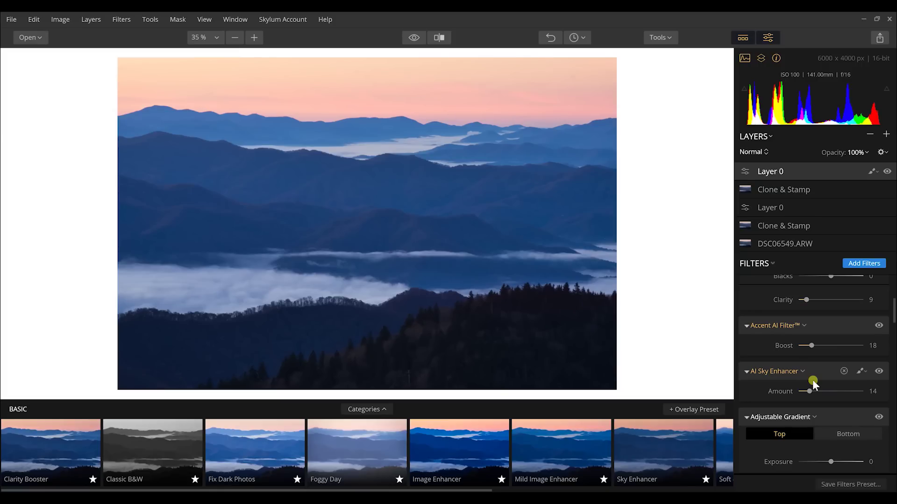
- Add Layer 1 with a Dodge & Burn filter and begin painting with the Lighten brush
click(886, 134)
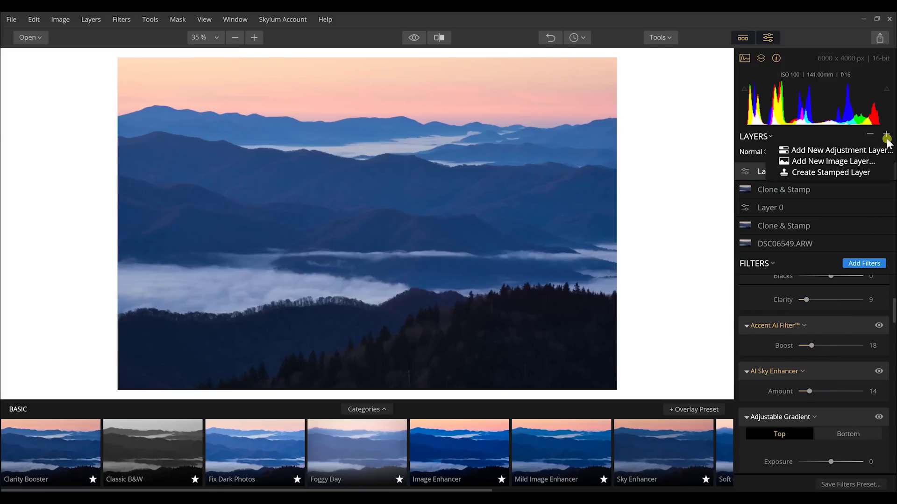
click(835, 150)
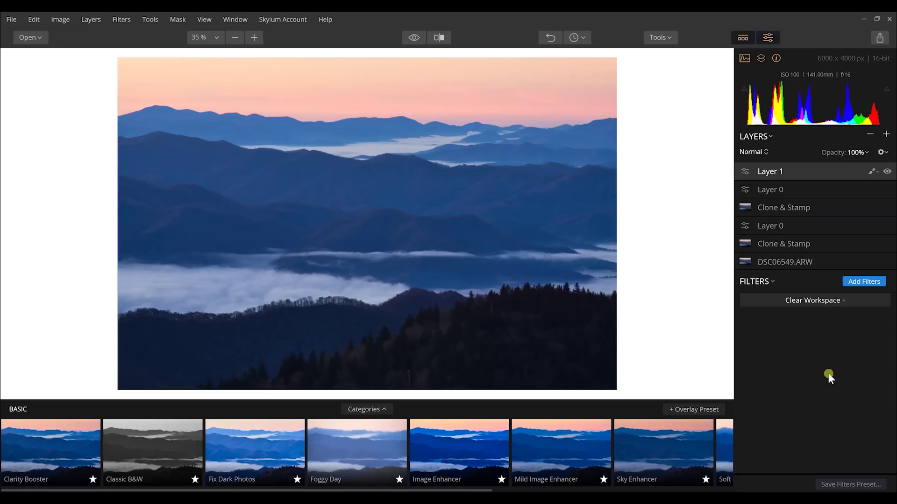
click(863, 282)
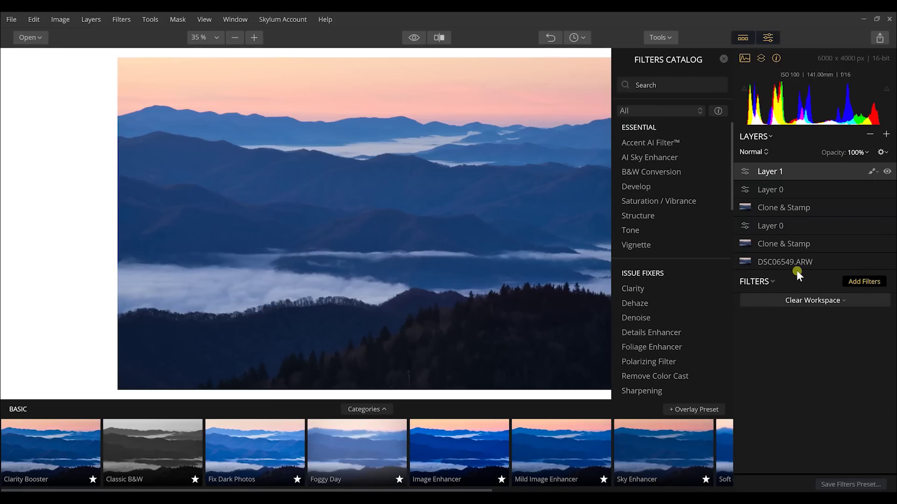
scroll(715, 231, down, 10)
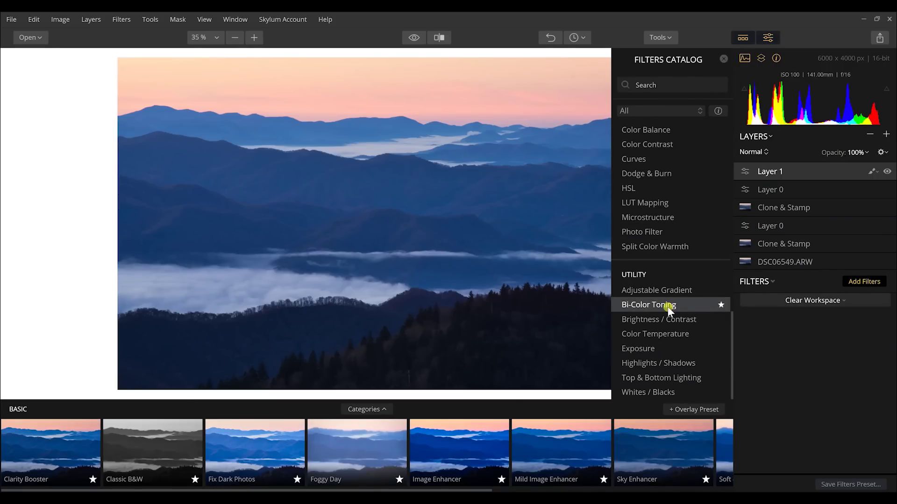
click(660, 174)
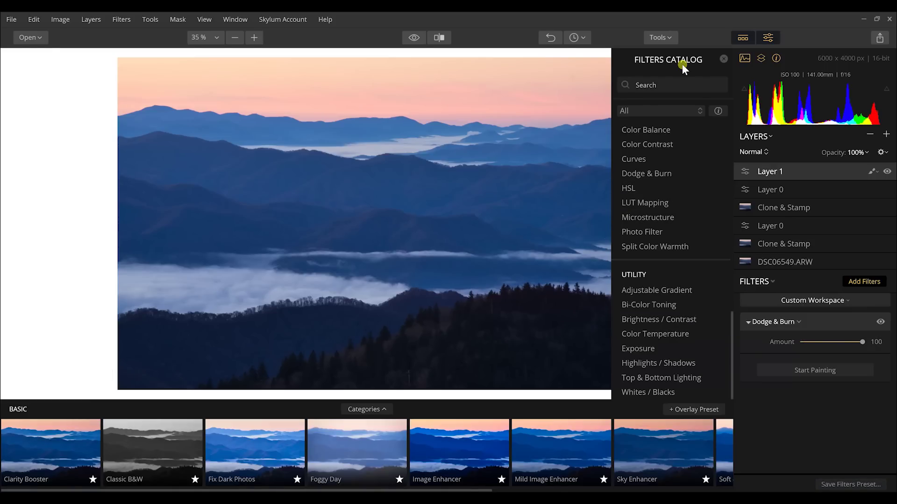
click(723, 55)
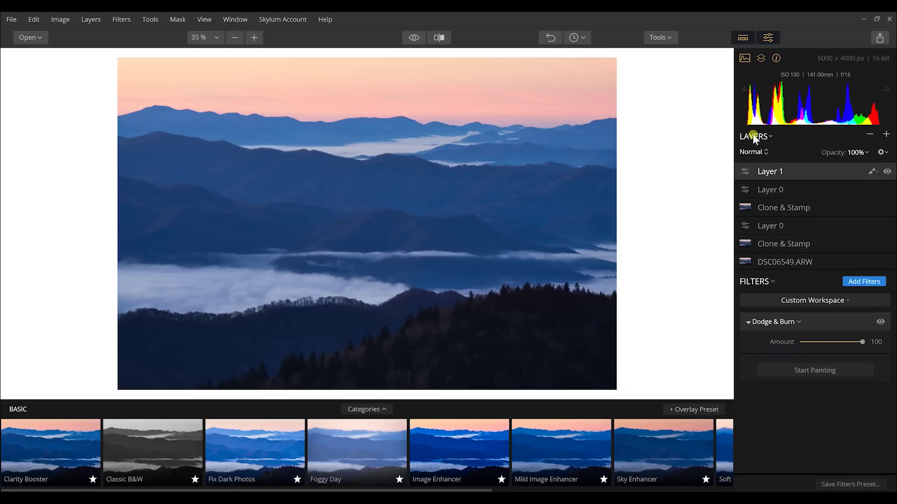
click(820, 369)
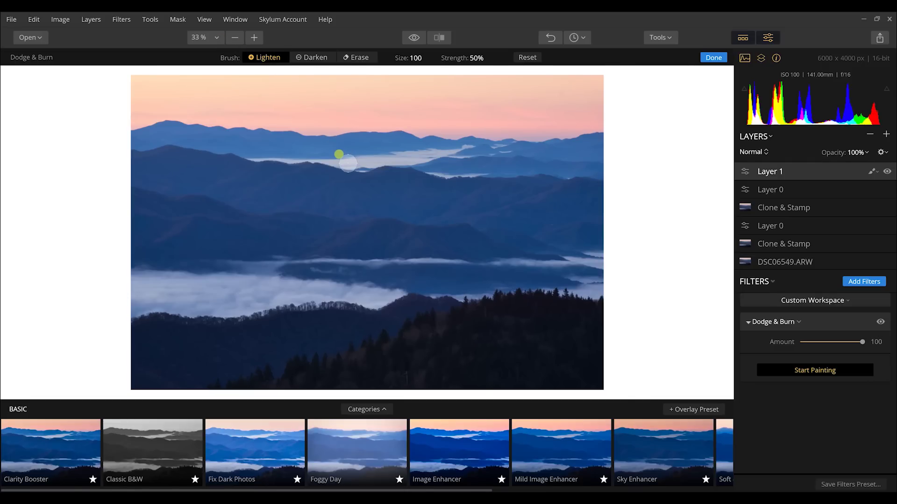
- Lighten the low fog band on the left with a dodge stroke
scroll(341, 157, down, 3)
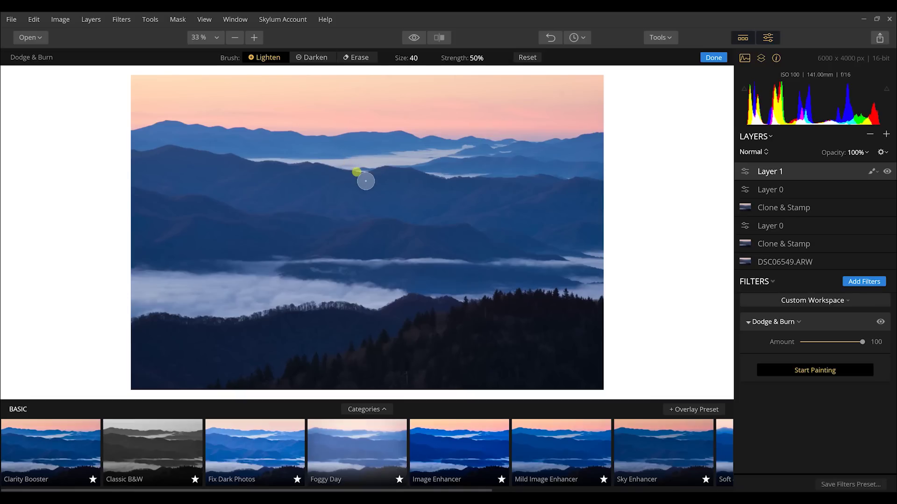
scroll(348, 163, down, 9)
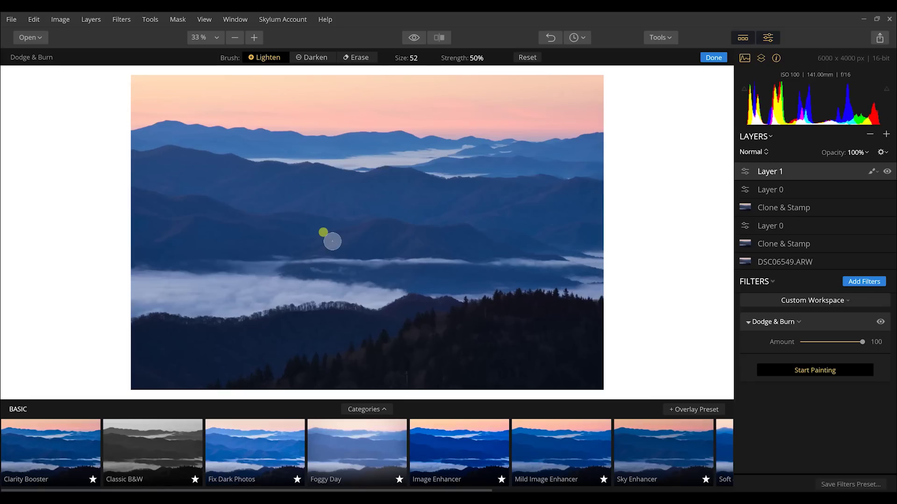
scroll(133, 265, up, 3)
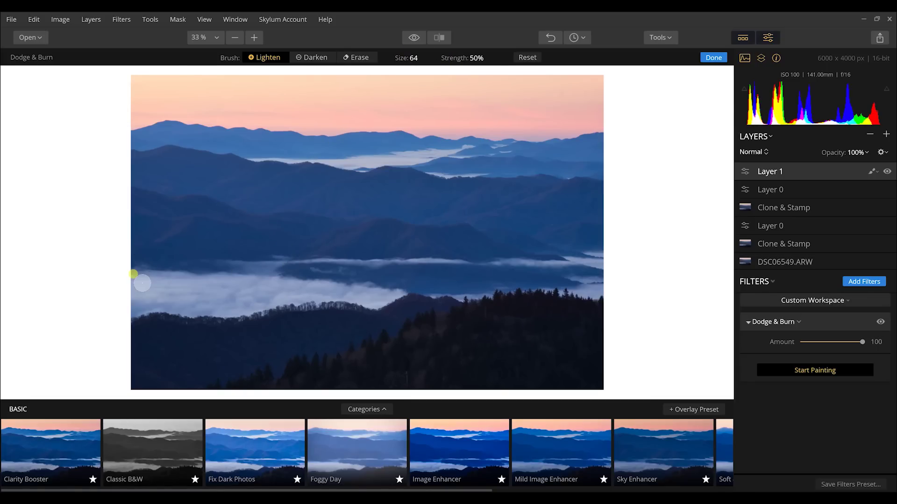
mouse_move(120, 266)
mouse_down()
mouse_move(158, 285)
mouse_move(354, 277)
mouse_up()
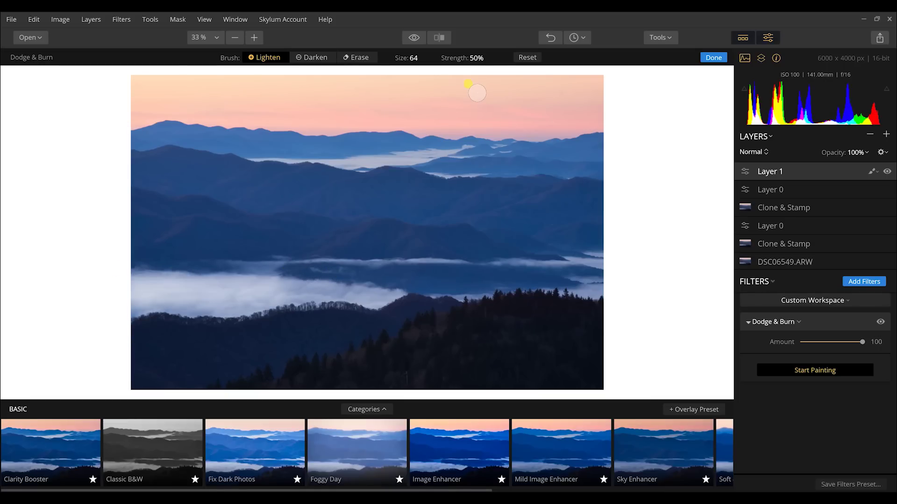
- Lower the Dodge & Burn brush Strength to 3% and switch it to Darken
click(476, 58)
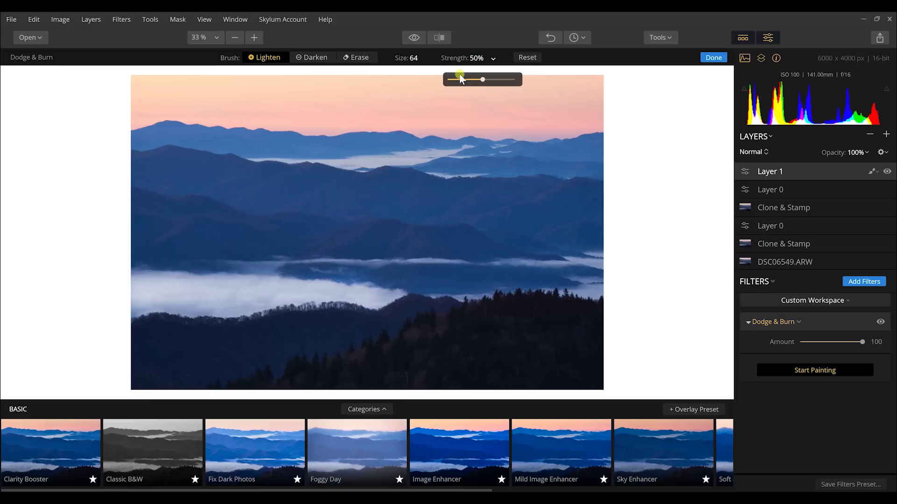
text(5)
key(Down)
key(Down)
click(309, 57)
- Burn the dark foreground forest with two Darken strokes toward the right edge and finish the painting
mouse_move(505, 324)
mouse_down()
mouse_move(479, 316)
mouse_move(444, 330)
mouse_move(459, 316)
mouse_move(337, 373)
mouse_move(261, 385)
mouse_move(277, 370)
mouse_move(221, 396)
mouse_move(404, 343)
mouse_move(450, 368)
mouse_move(511, 334)
mouse_move(525, 366)
mouse_move(574, 362)
mouse_move(590, 350)
mouse_move(594, 324)
mouse_move(548, 313)
mouse_move(455, 354)
mouse_move(380, 355)
mouse_move(348, 369)
mouse_move(535, 301)
mouse_move(566, 367)
mouse_move(615, 342)
mouse_move(579, 342)
mouse_move(526, 323)
mouse_move(442, 354)
mouse_move(379, 354)
mouse_move(321, 389)
mouse_move(442, 418)
mouse_move(533, 379)
mouse_move(528, 387)
mouse_move(600, 329)
mouse_move(581, 355)
mouse_move(527, 374)
mouse_up()
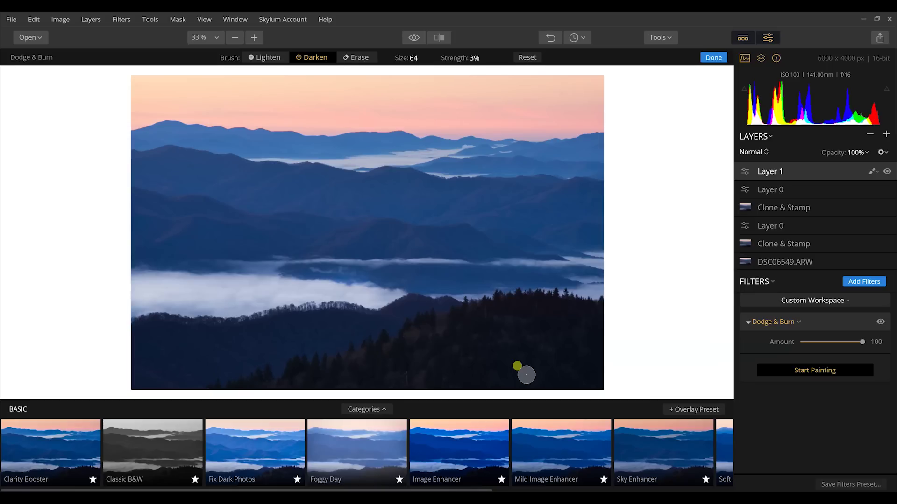
mouse_move(527, 374)
mouse_down()
mouse_move(554, 360)
mouse_move(623, 281)
mouse_up()
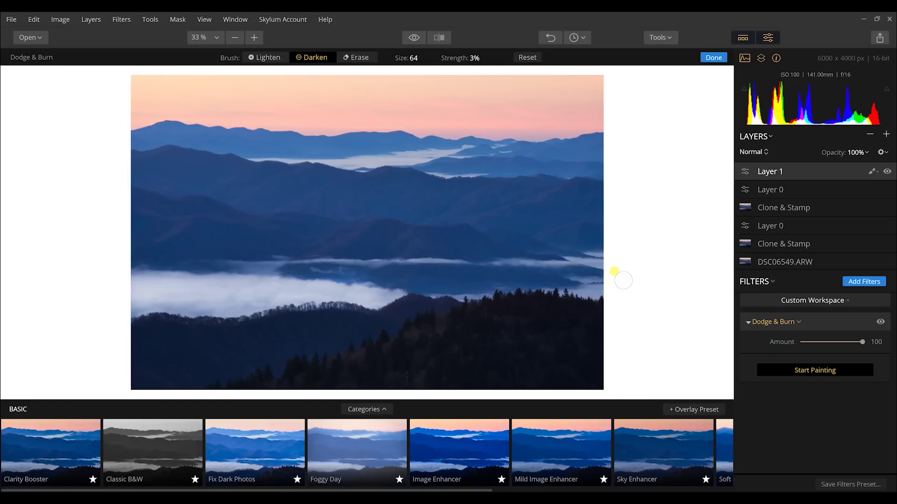
click(713, 57)
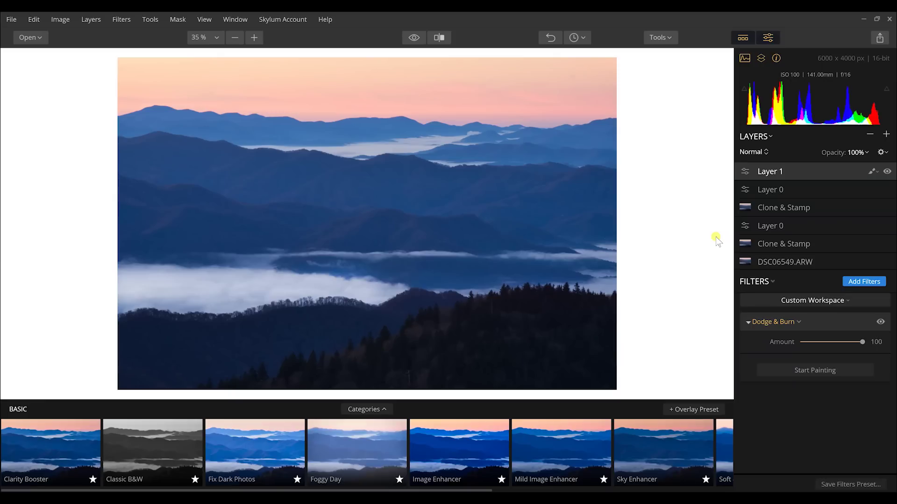
- Add new adjustment layer Layer 2 and give it a Curves filter from the Filters Catalog
click(886, 135)
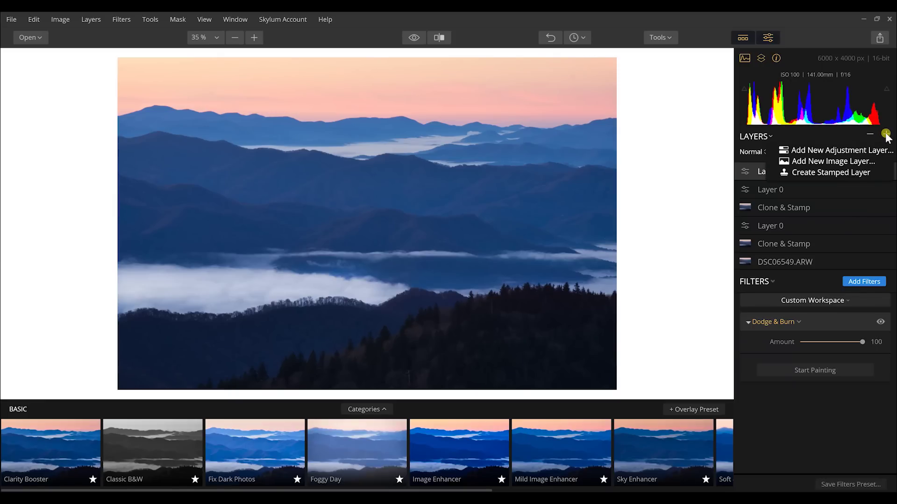
click(857, 149)
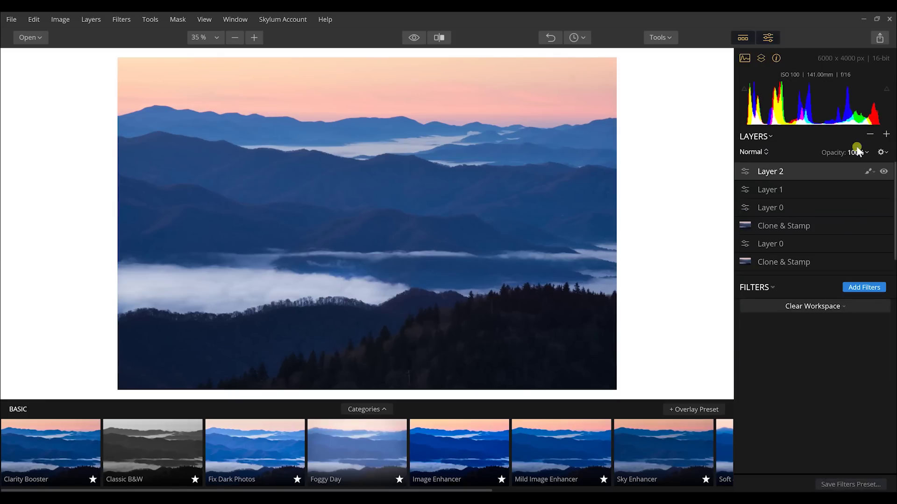
click(869, 287)
scroll(671, 250, up, 10)
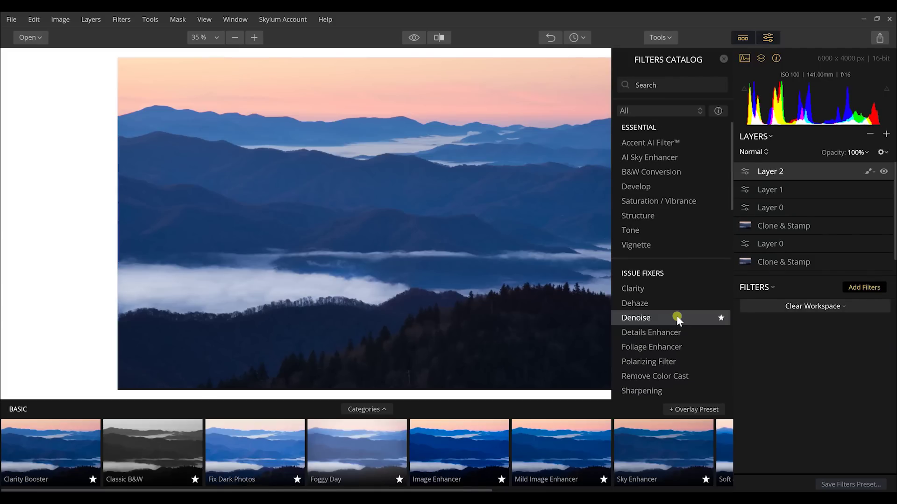
scroll(677, 317, down, 10)
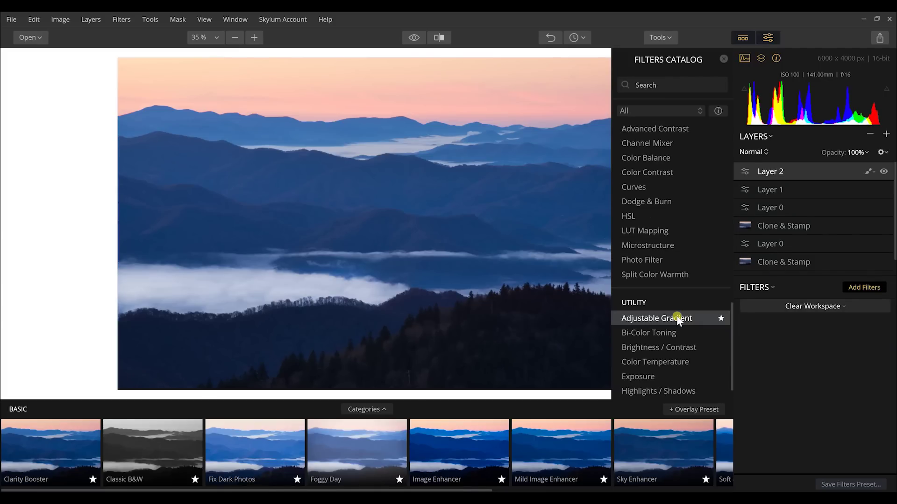
scroll(678, 319, up, 5)
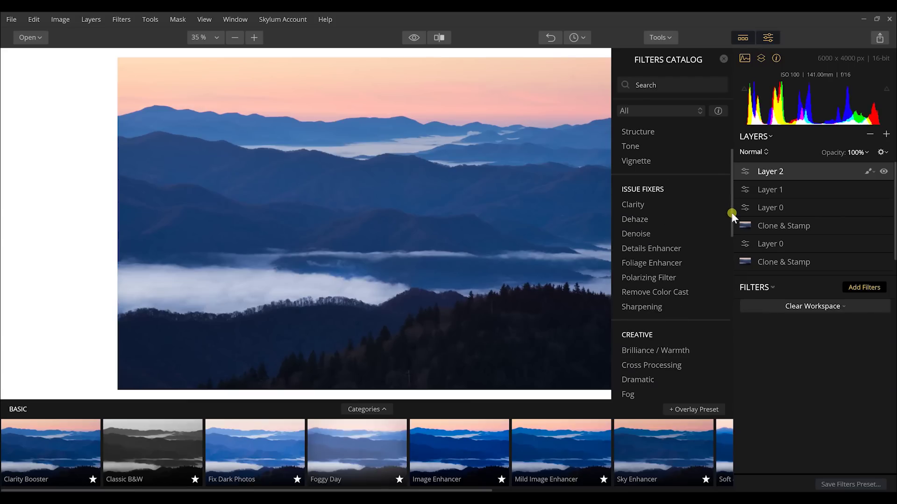
drag(732, 212, 742, 329)
click(634, 297)
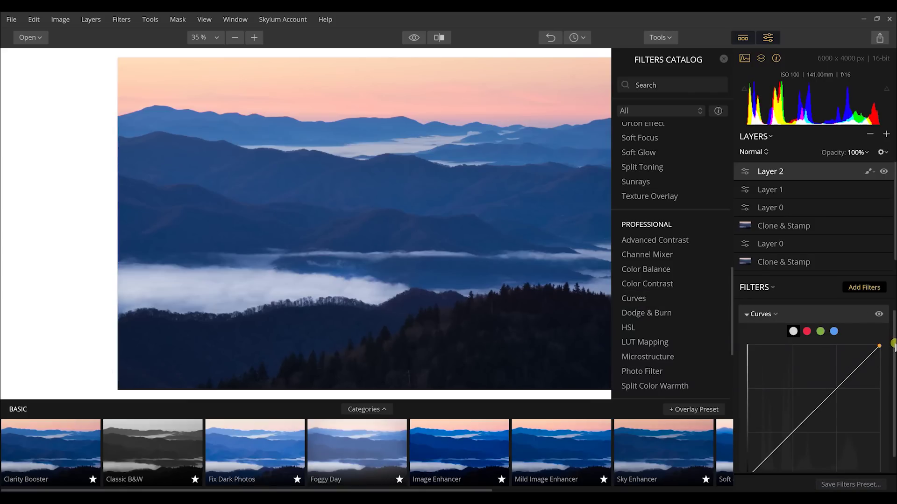
drag(894, 341, 893, 357)
- Bend Layer 2's curve into a gentle S, raising the upper point and pulling a shadow point down
click(723, 59)
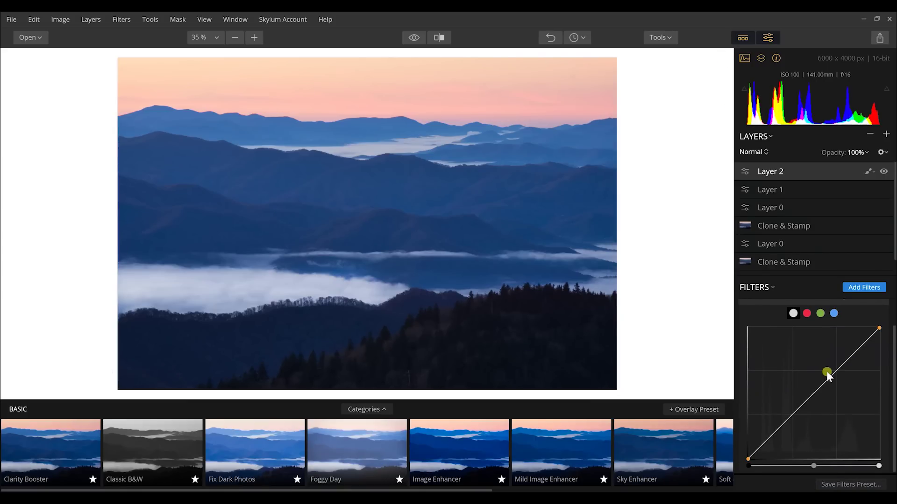
drag(826, 372, 844, 358)
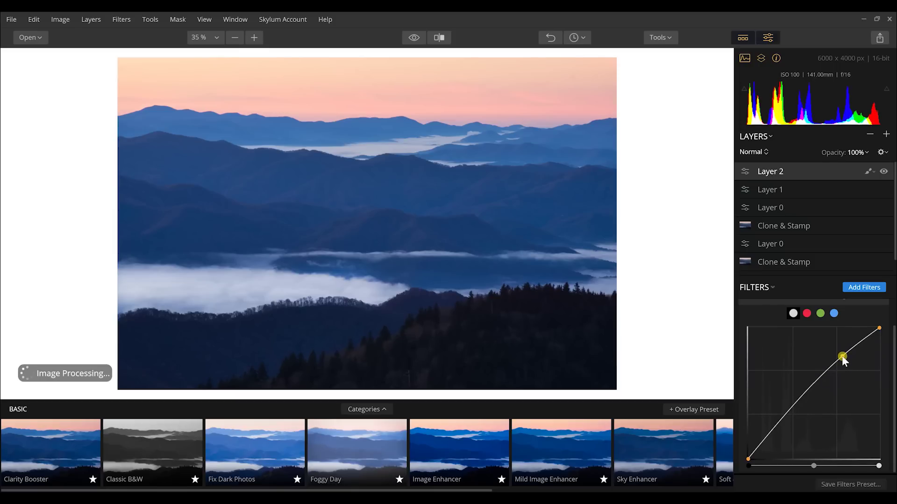
click(828, 373)
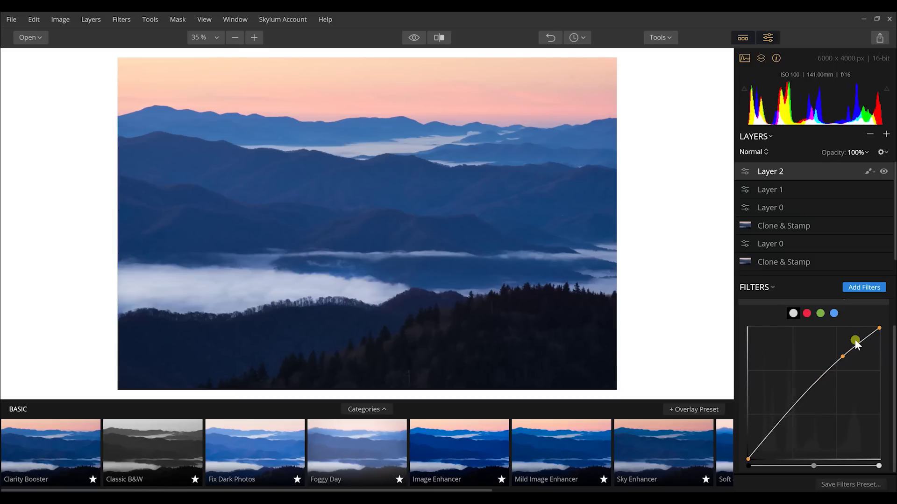
click(789, 407)
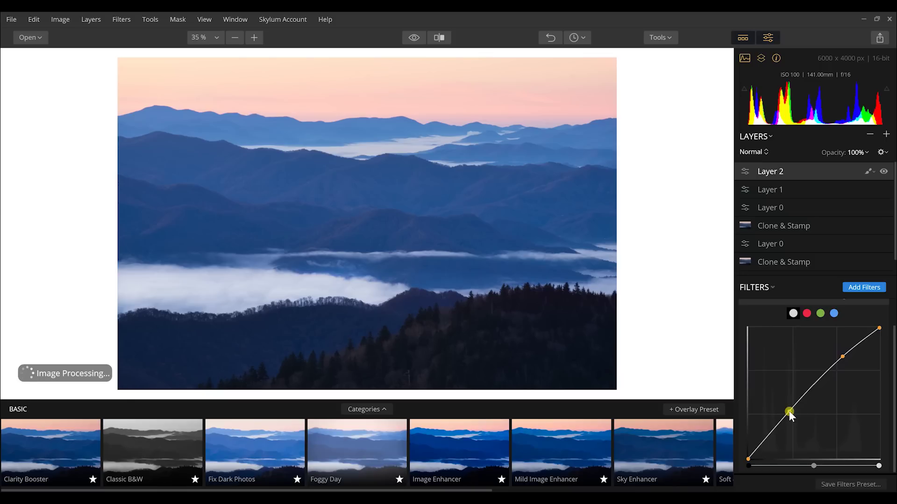
drag(791, 418, 792, 419)
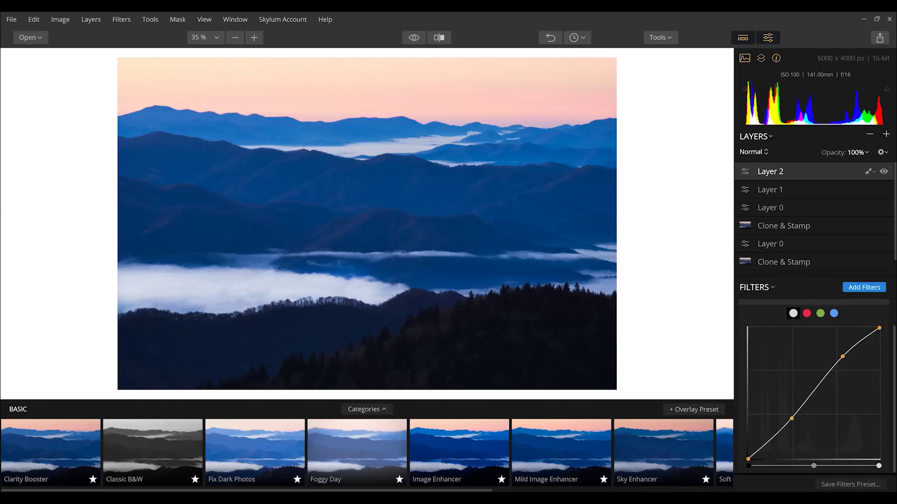
drag(891, 340, 894, 328)
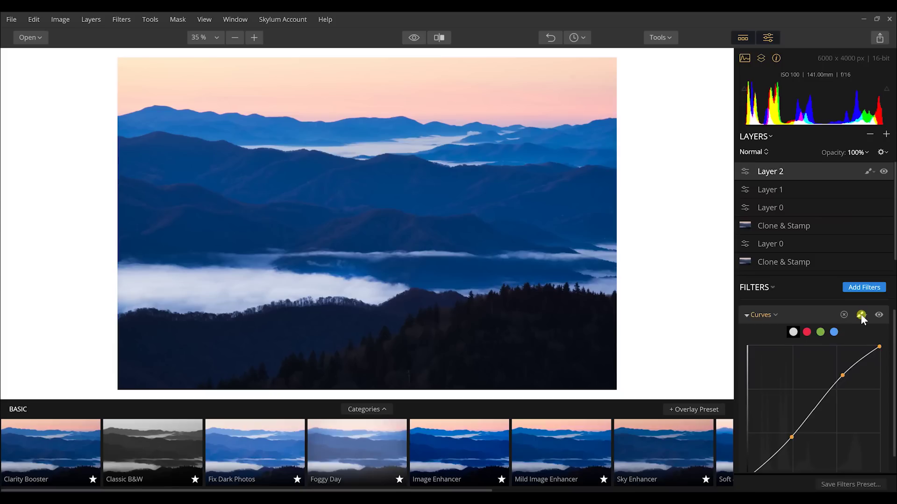
- Give Layer 2's Curves filter a Luminosity Mask, then switch on the split before/after view
click(861, 315)
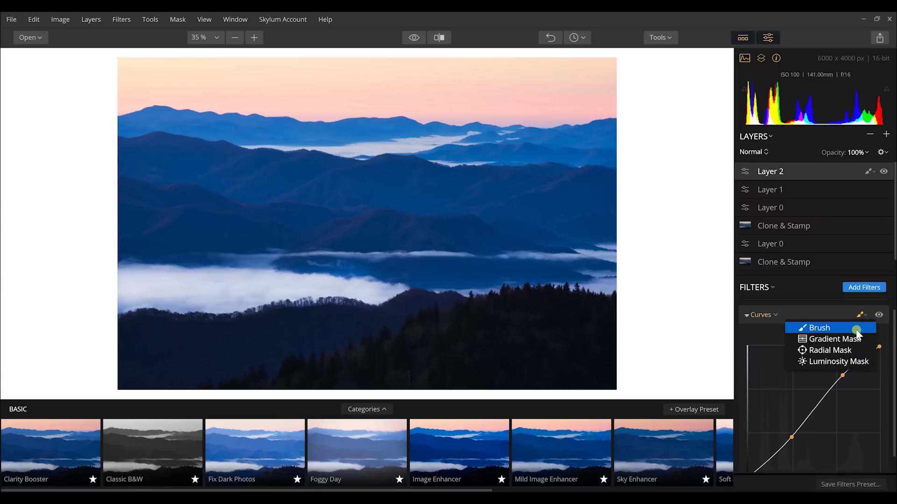
click(822, 361)
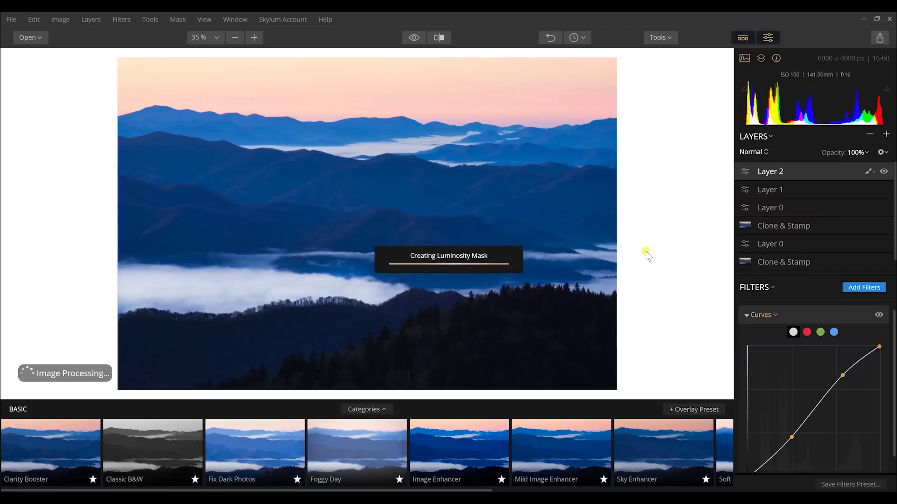
click(601, 149)
drag(601, 150, 536, 158)
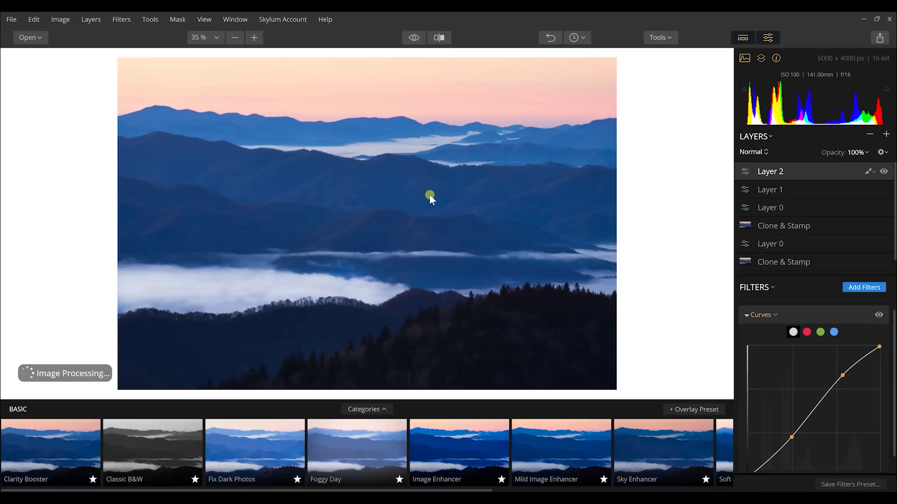
click(438, 37)
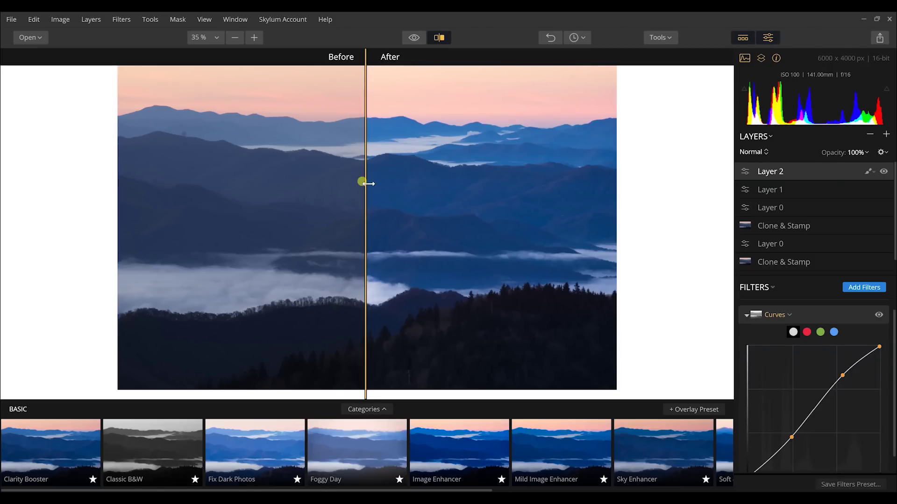
- Sweep the Before/After divider leftward across the mountain photo to compare original and edit
drag(368, 184, 123, 166)
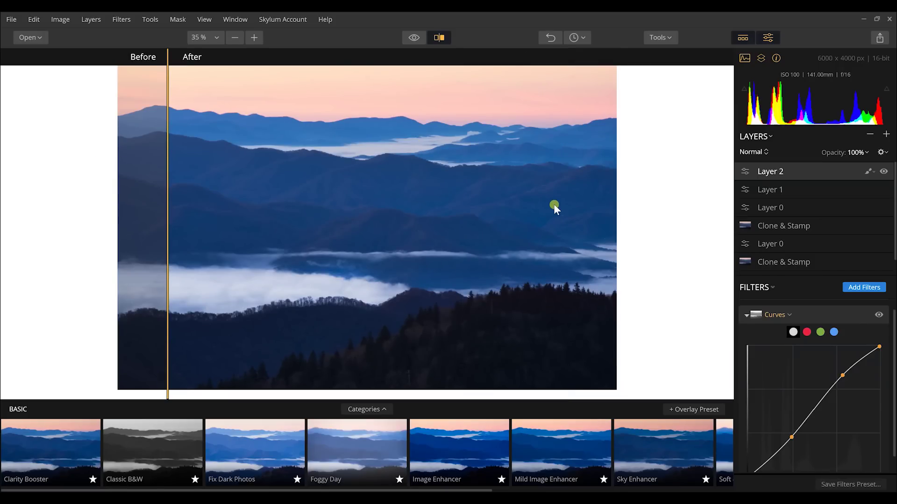